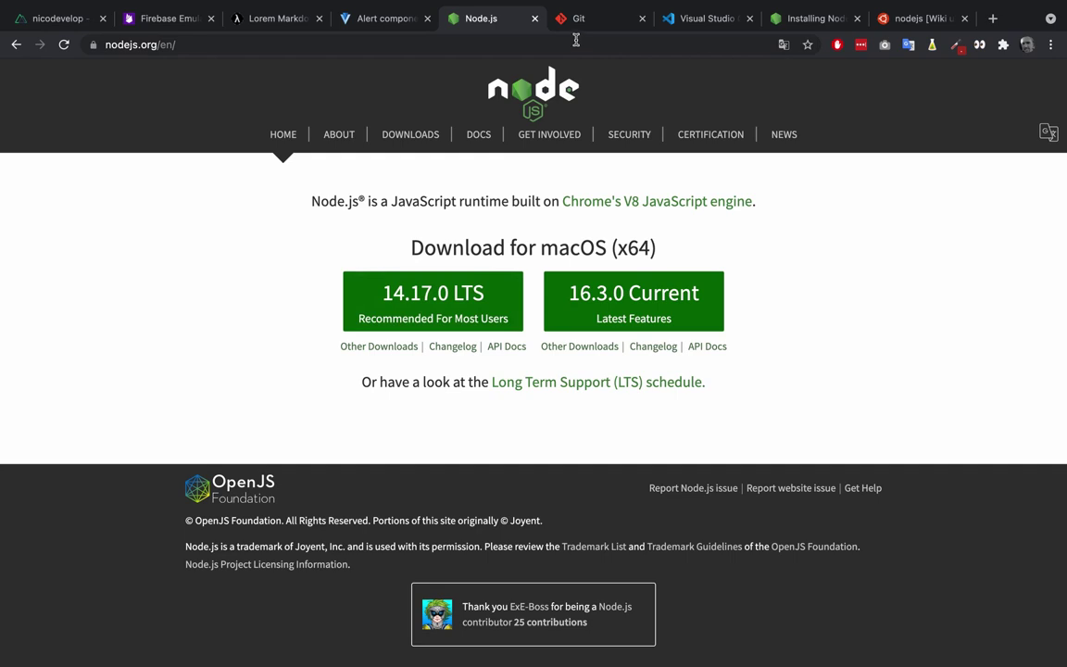
- Switch to the git-scm.com tab showing Git 2.32.0
key("ctrl+Tab")
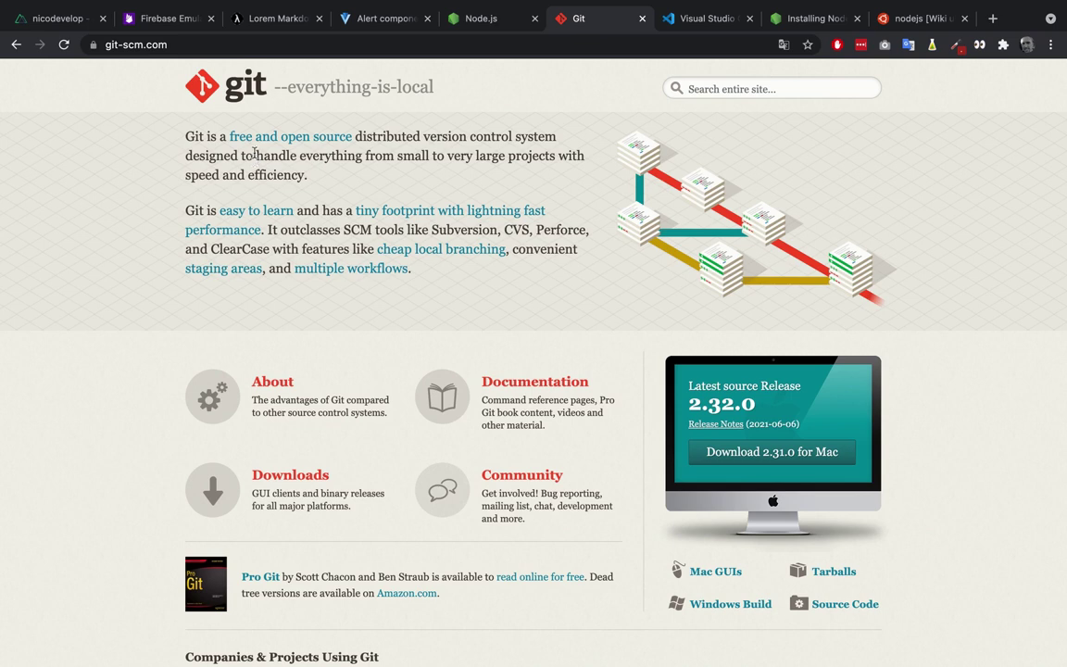
- Bring up the code.visualstudio.com tab offering the Mac Universal stable build
left_click(711, 20)
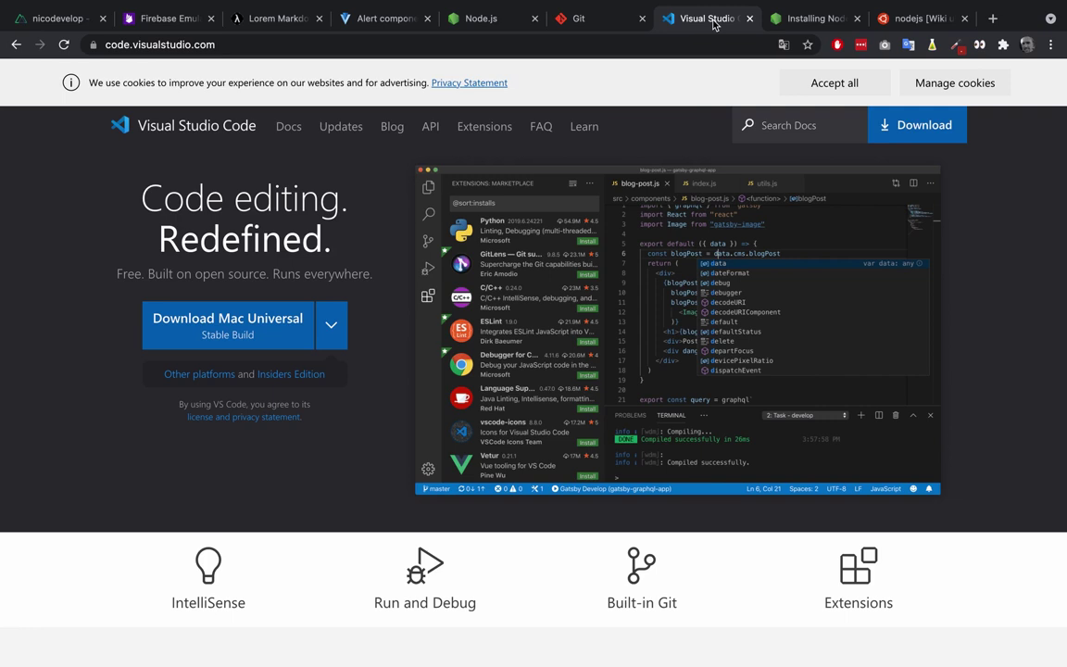
- Go to the Node.js tab, then its 'Installing Node.js via package manager' page
left_click(491, 26)
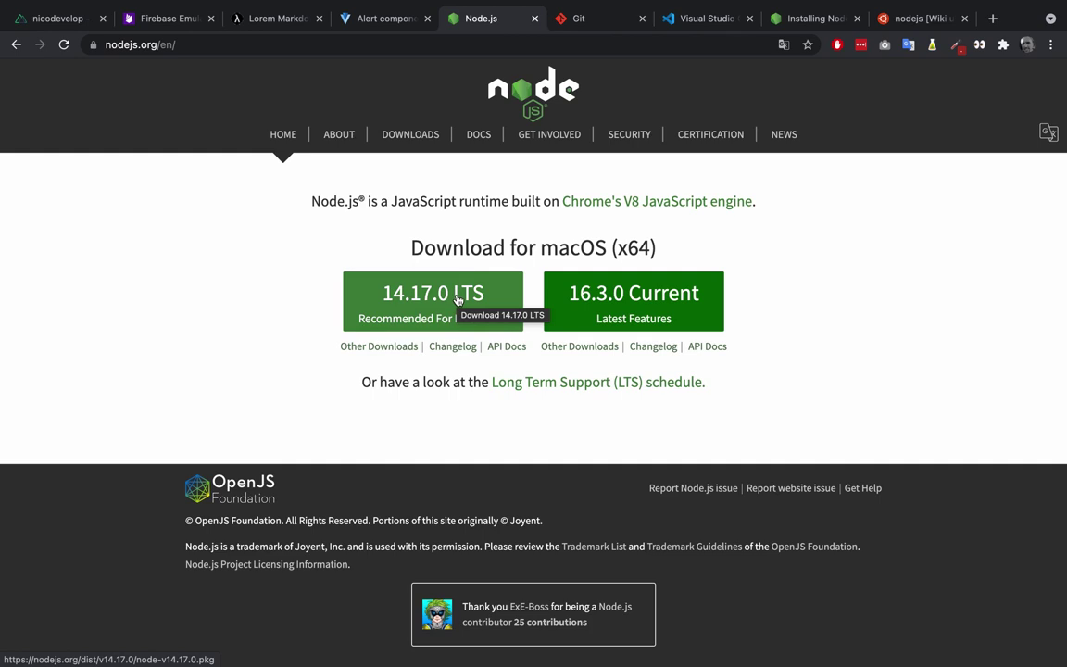
left_click(793, 30)
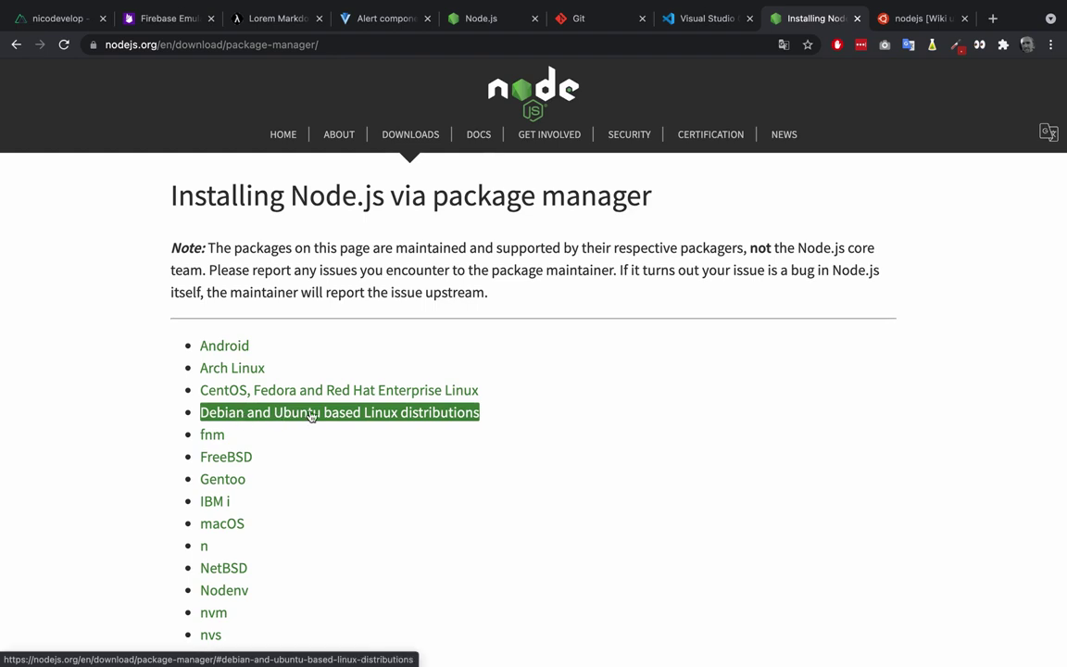
- Follow the Debian/Ubuntu link, then show the 'nodejs [Wiki ubuntu-fr]' page with its apt-get commands
left_click(311, 416)
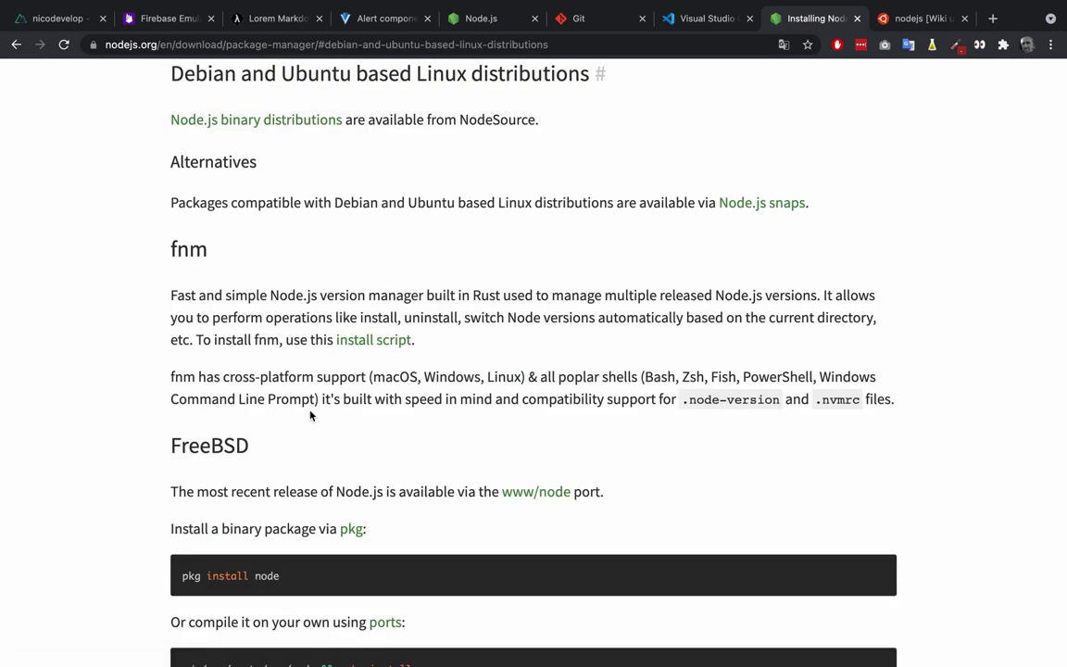
scroll(312, 415, "down", 2)
scroll(311, 415, "up", 1)
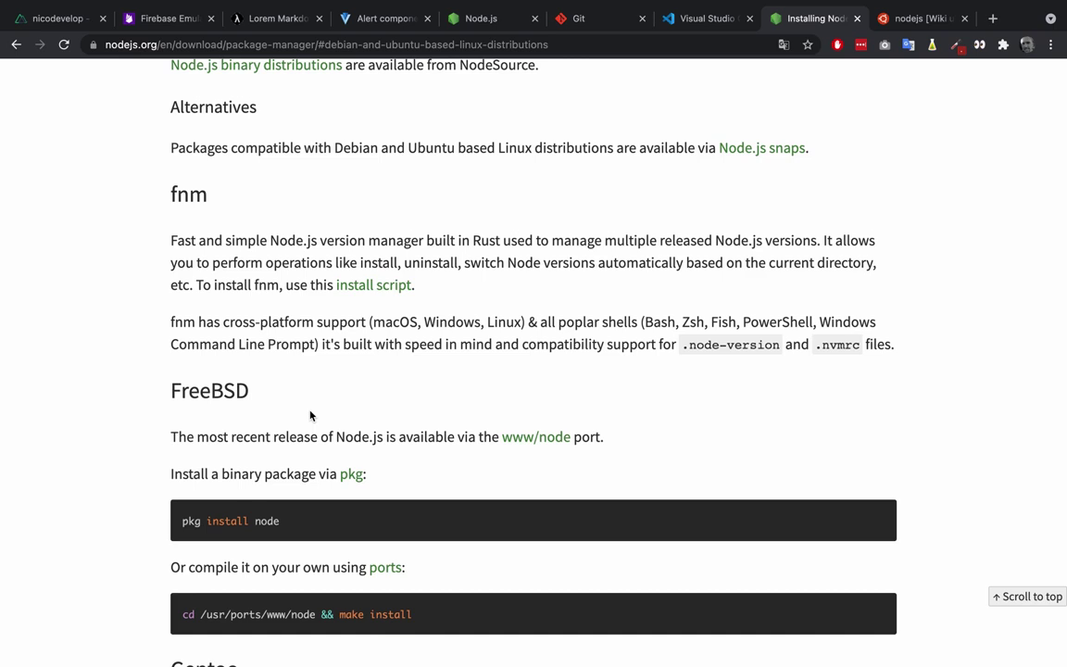
left_click(915, 20)
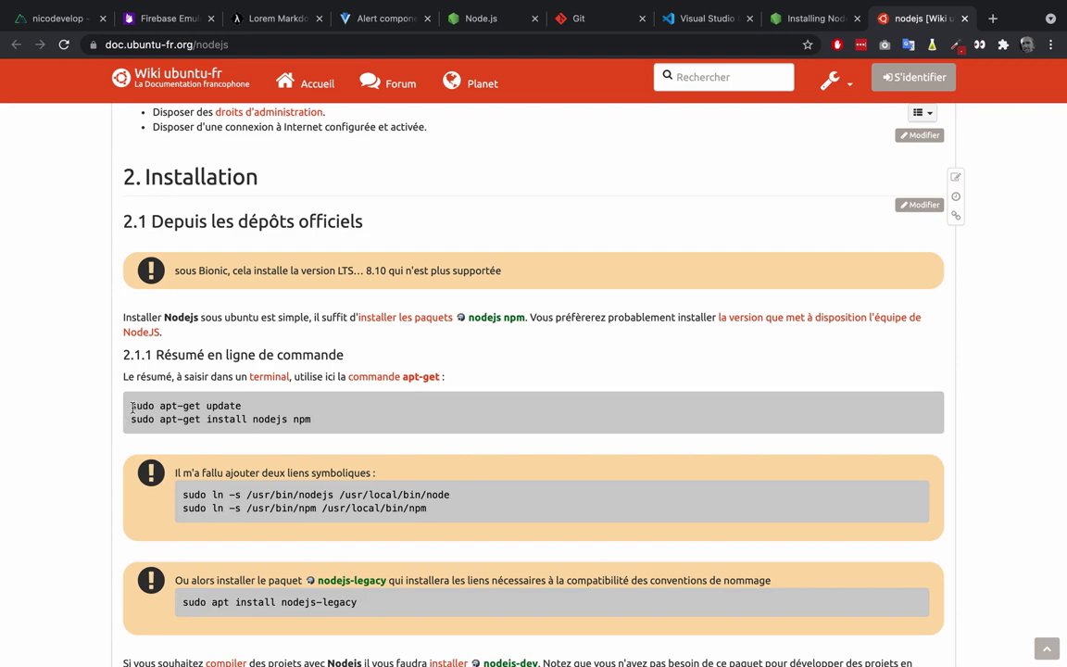
- Select 'sudo apt-get install nodejs npm' on the Ubuntu wiki, then return to the package manager page
left_click_drag(131, 407, 242, 412)
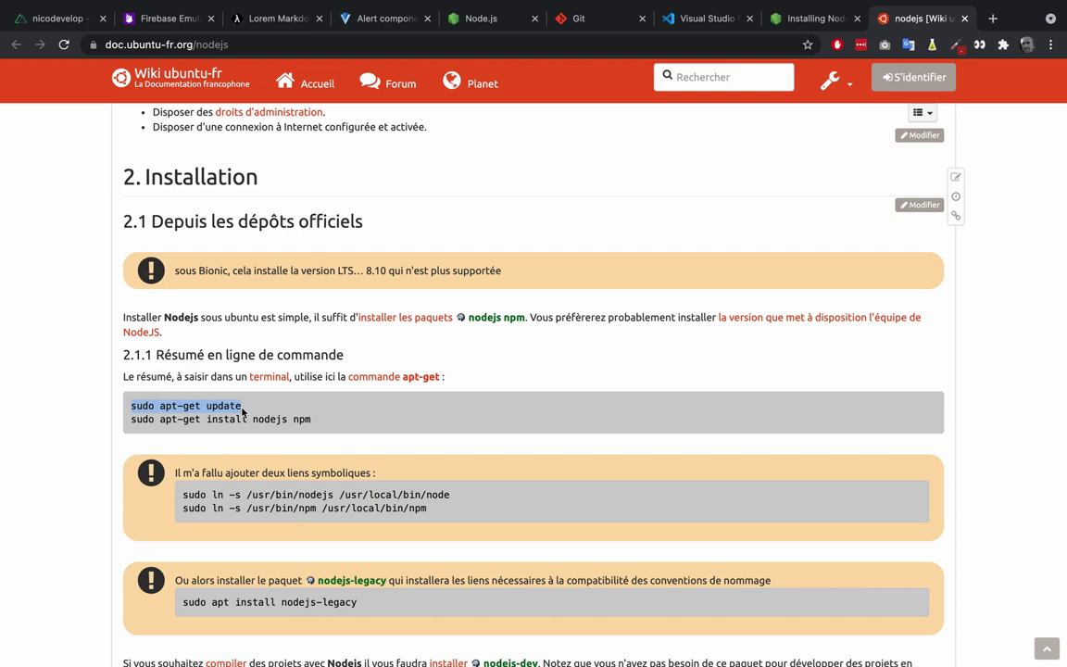
left_click(131, 422)
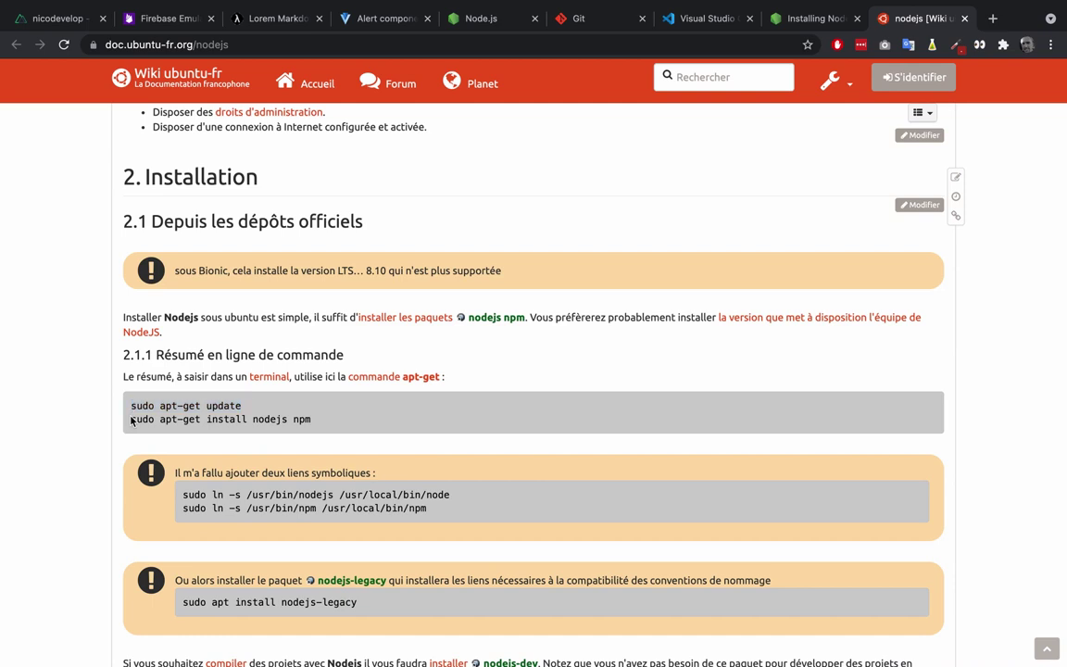
left_click_drag(131, 421, 315, 421)
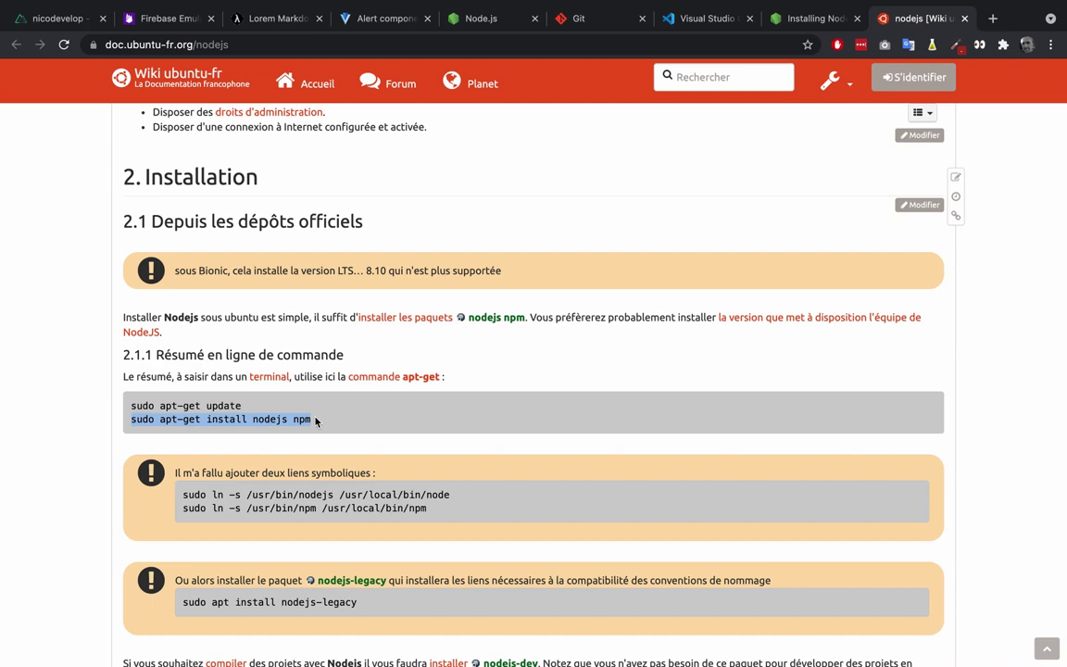
left_click(801, 19)
- Jump to the macOS section of the Node.js package manager page
scroll(496, 278, "up", 2)
scroll(495, 278, "up", 15)
scroll(496, 278, "up", 15)
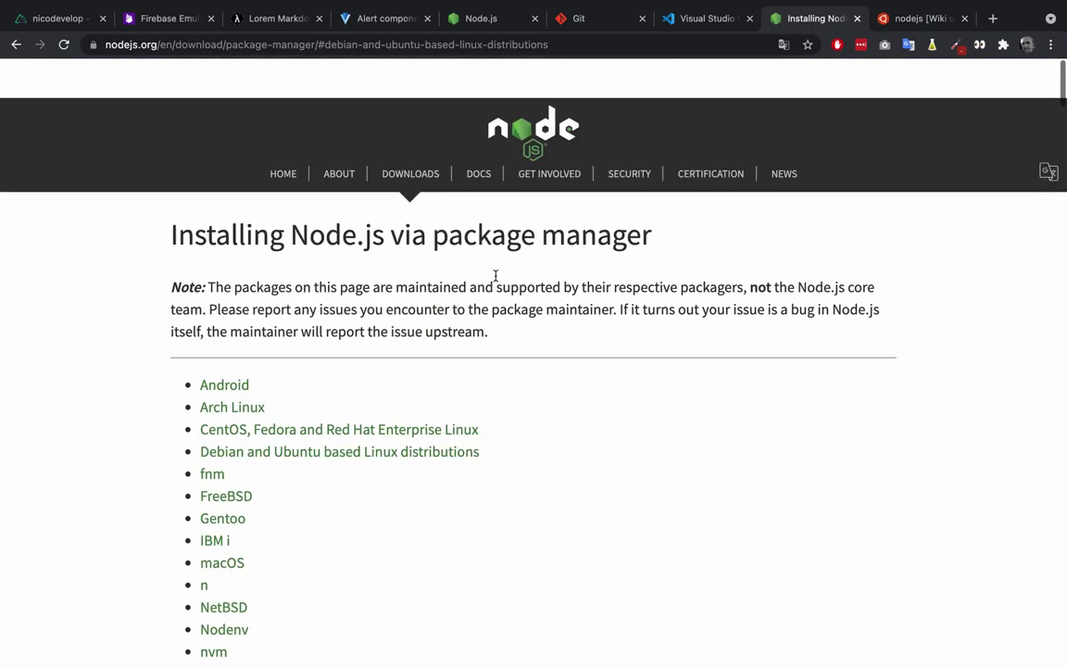
scroll(495, 280, "down", 3)
left_click(222, 327)
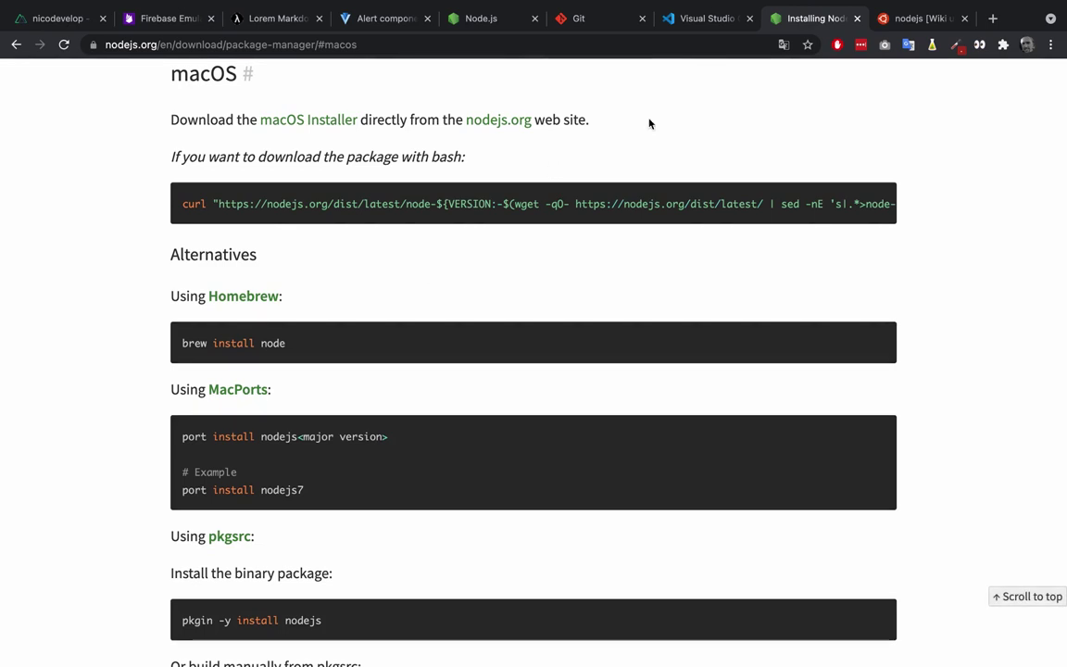
- Search Google for 'homebrew' in a new tab and open the brew.sh result
left_click(992, 19)
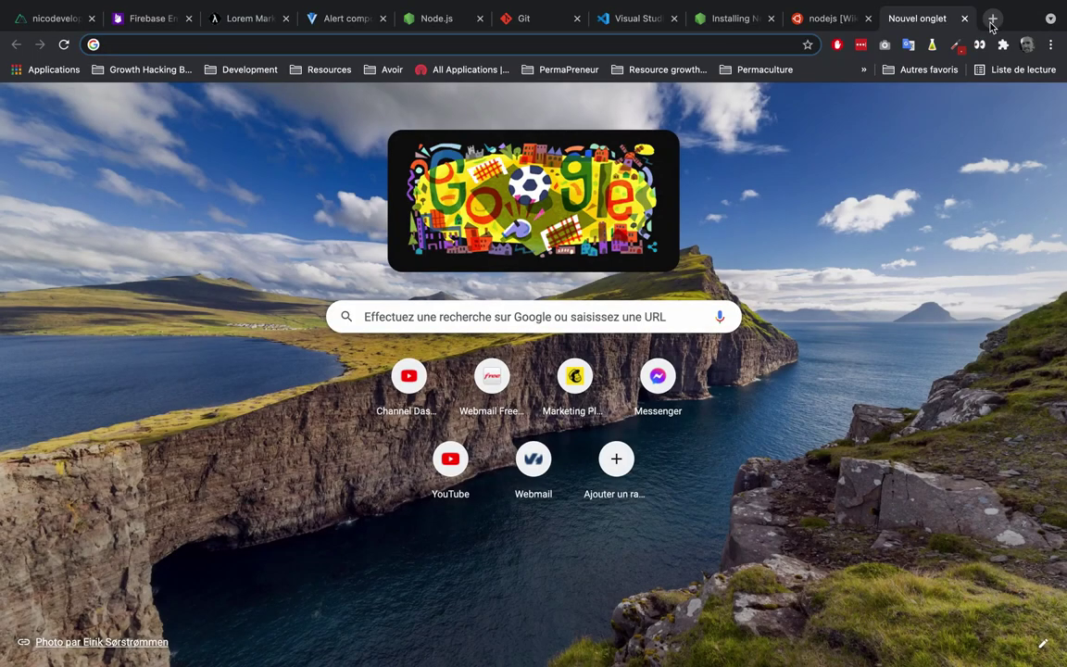
type("homebr")
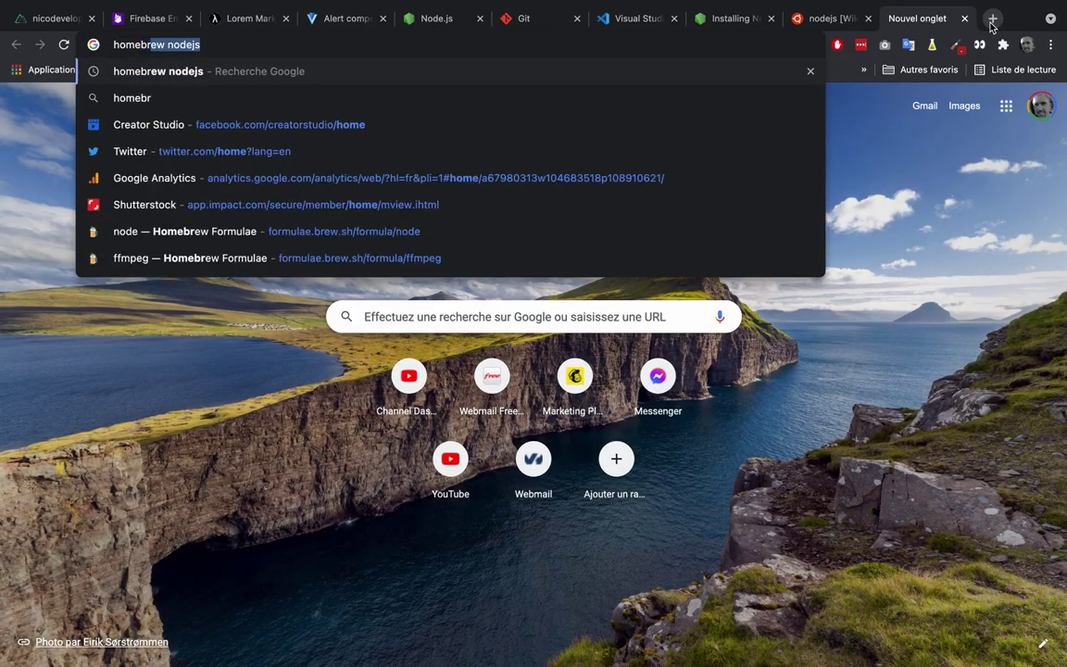
type("ew")
key("BackSpace")
key("Return")
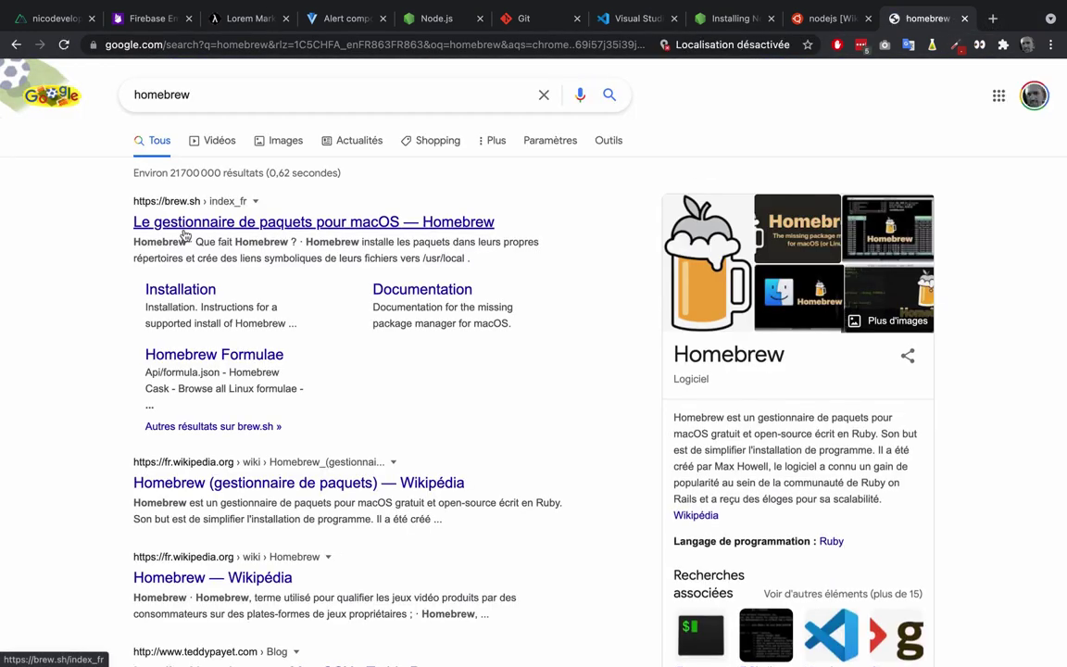
left_click(185, 229)
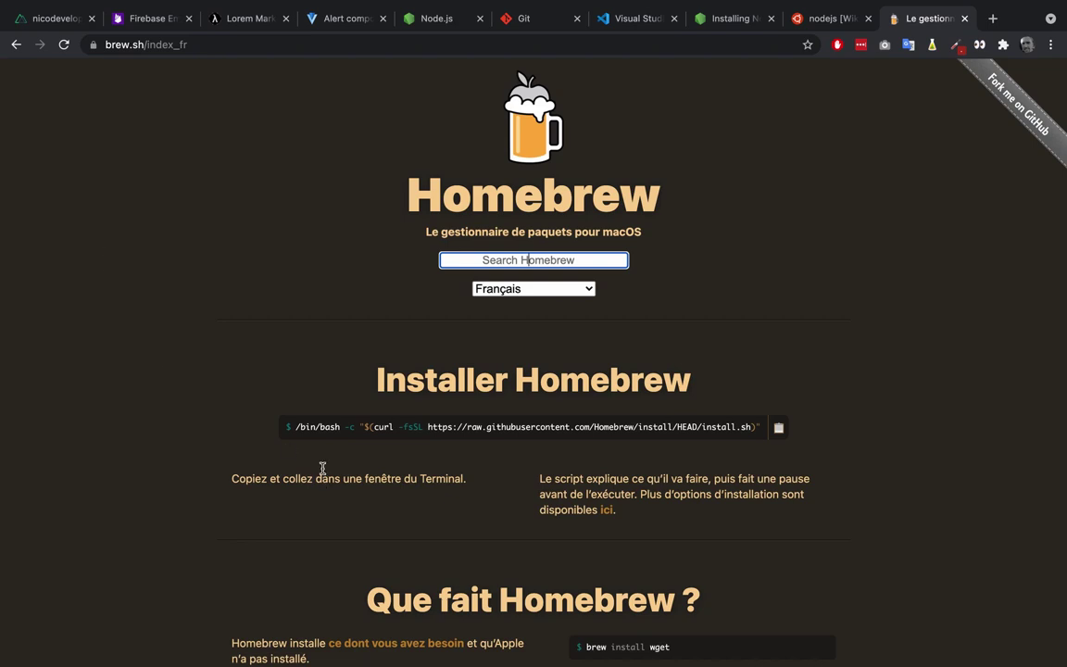
left_click(778, 429)
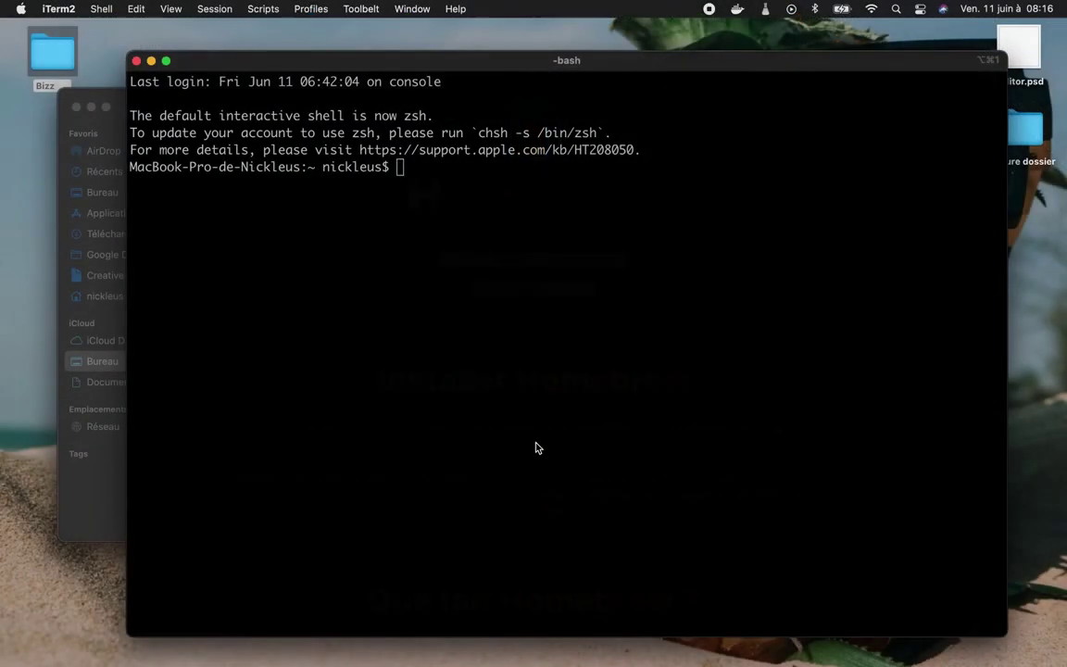
key("super+v")
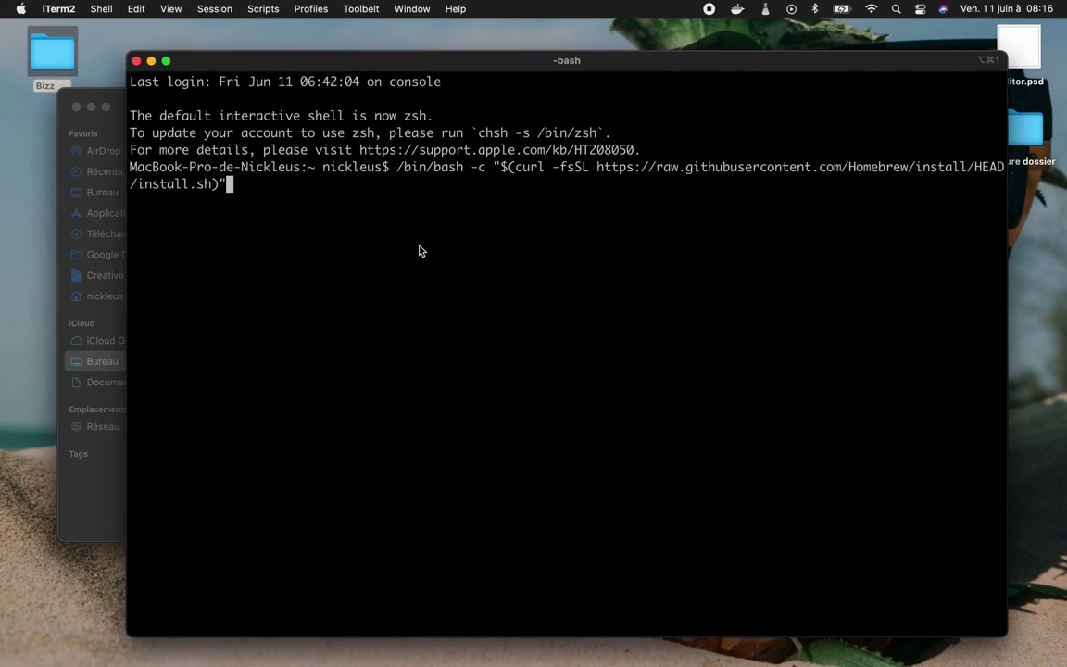
key("BackSpace")
key("BackSpace")
key("BackSpace")
key("BackSpace")
key("BackSpace")
key("BackSpace")
key("BackSpace")
key("BackSpace")
key("BackSpace")
key("BackSpace")
key("BackSpace")
key("BackSpace")
key("BackSpace")
key("BackSpace")
key("BackSpace")
key("BackSpace")
key("BackSpace")
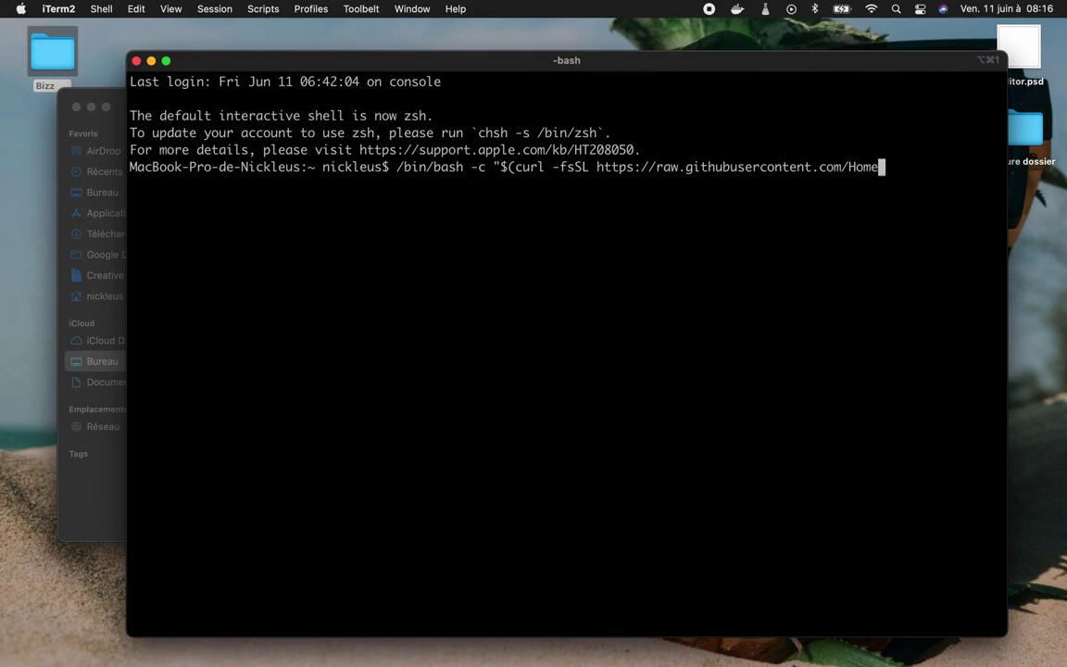
key("BackSpace")
key("BackSpace")
key("BackSpace")
key("BackSpace")
key("BackSpace")
key("BackSpace")
key("BackSpace")
key("BackSpace")
key("BackSpace")
key("BackSpace")
key("BackSpace")
key("BackSpace")
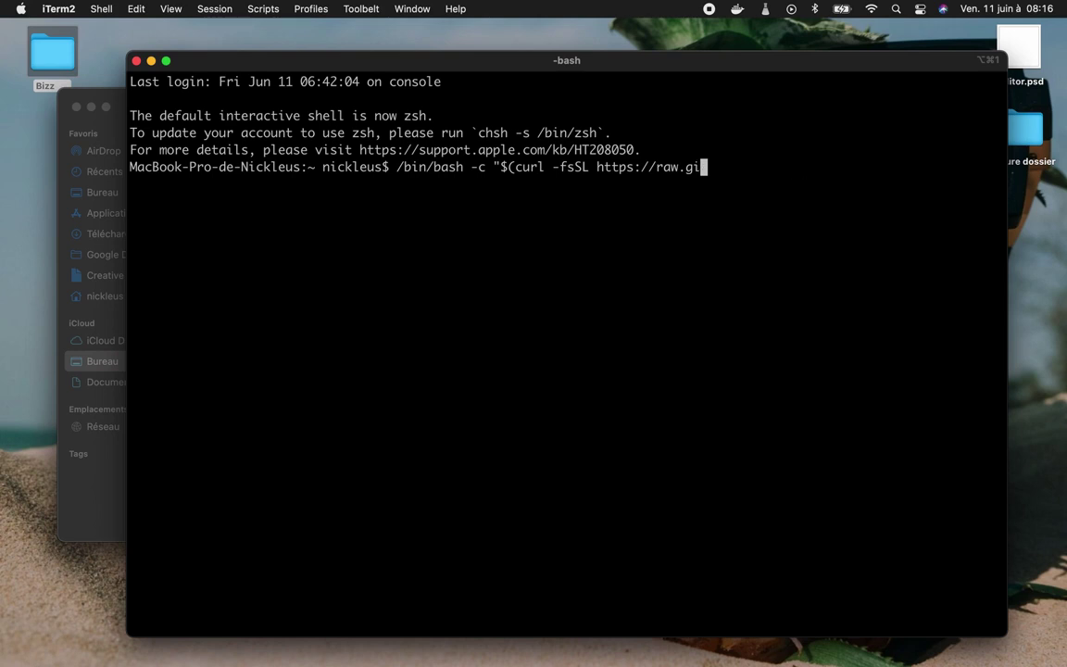
key("BackSpace")
key("BackSpace")
key("BackSpace")
key("BackSpace")
key("BackSpace")
key("BackSpace")
key("BackSpace")
key("BackSpace")
key("BackSpace")
key("BackSpace")
key("BackSpace")
key("BackSpace")
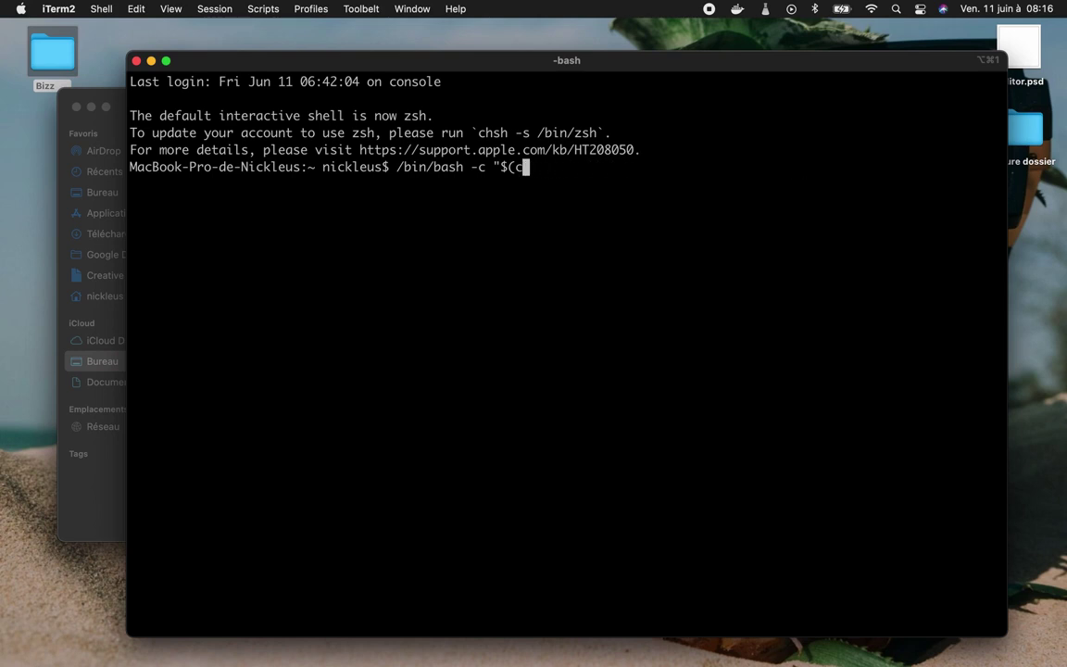
key("BackSpace")
key("BackSpace")
key("BackSpace")
key("BackSpace")
key("BackSpace")
key("BackSpace")
key("BackSpace")
key("BackSpace")
key("BackSpace")
key("super+Tab")
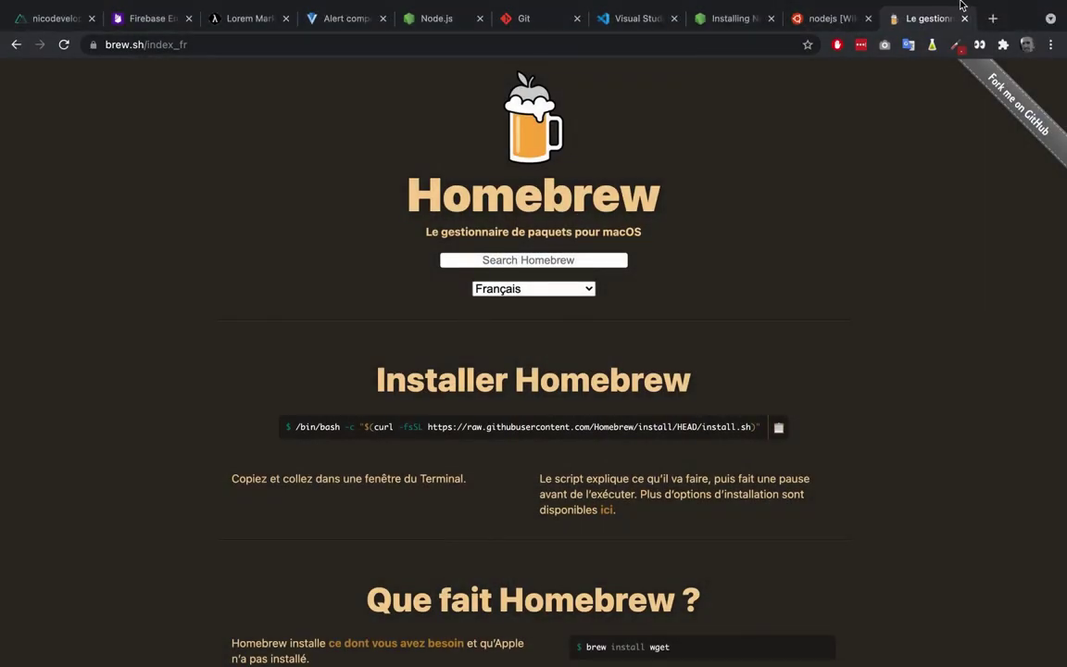
left_click(991, 19)
- Search Google for 'windows chocolatey' and open the chocolatey.org result
type("wid")
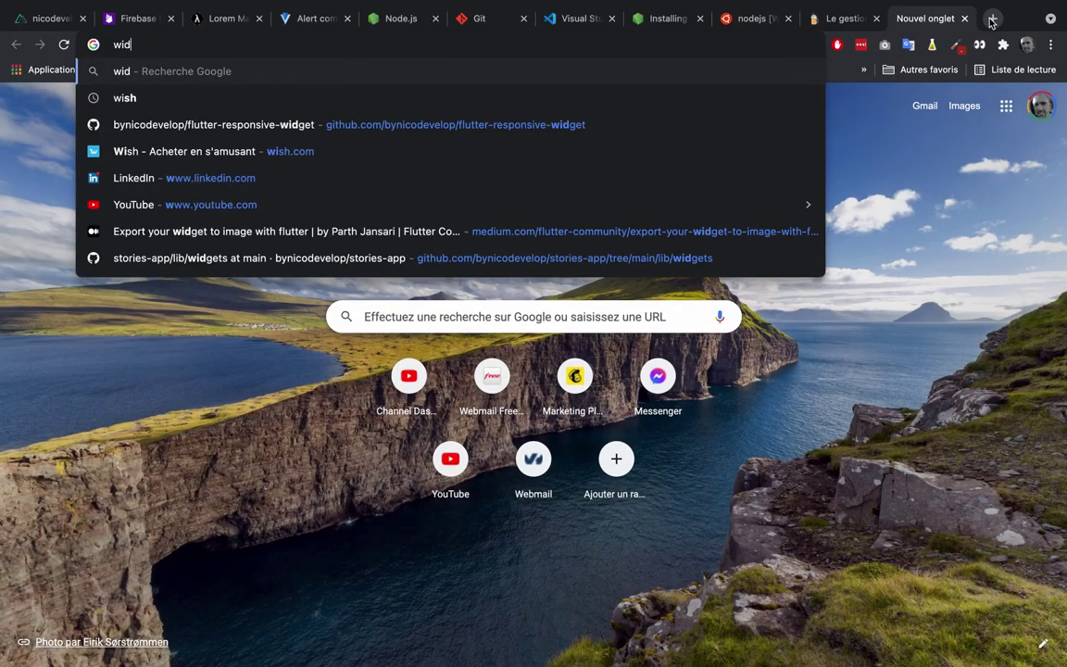
key("BackSpace")
type("ndonw")
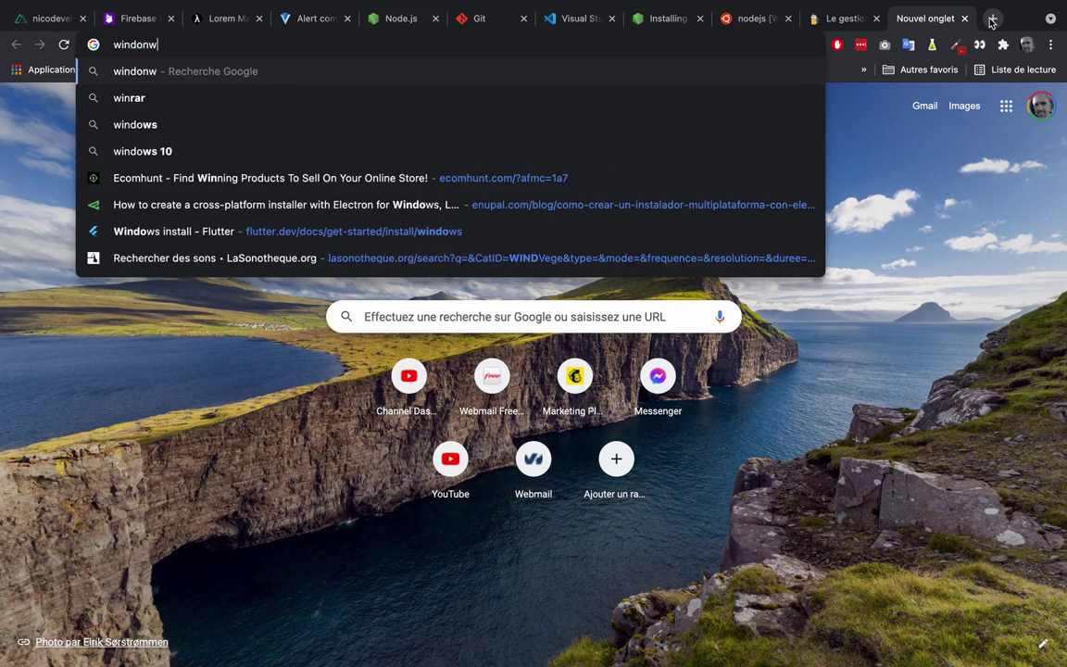
key("BackSpace")
key("BackSpace")
type("ws ")
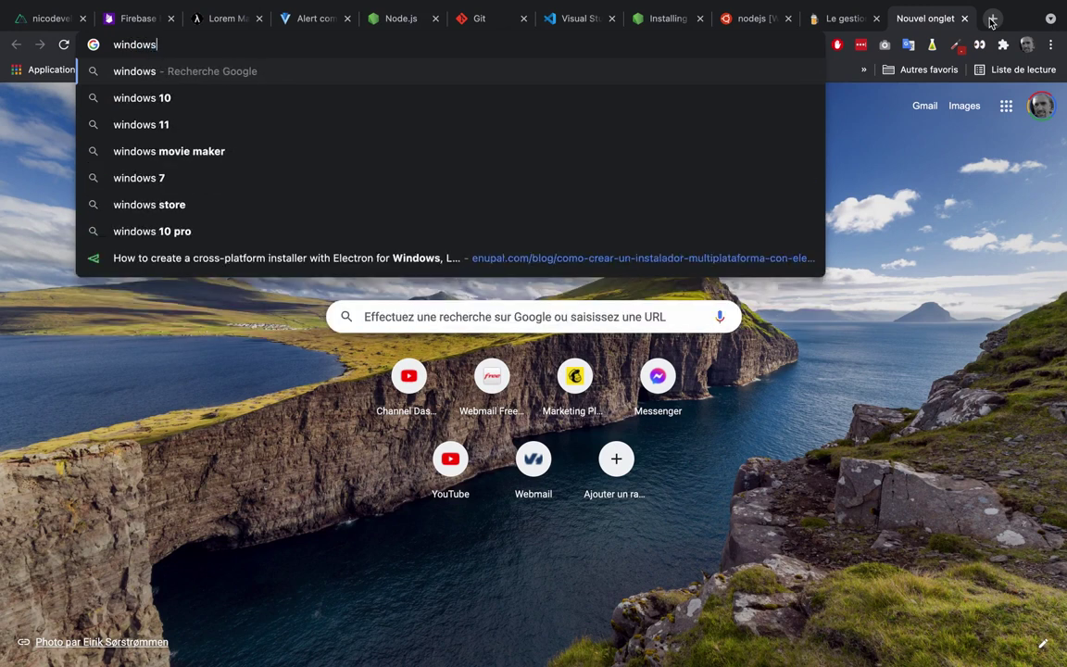
type("cha")
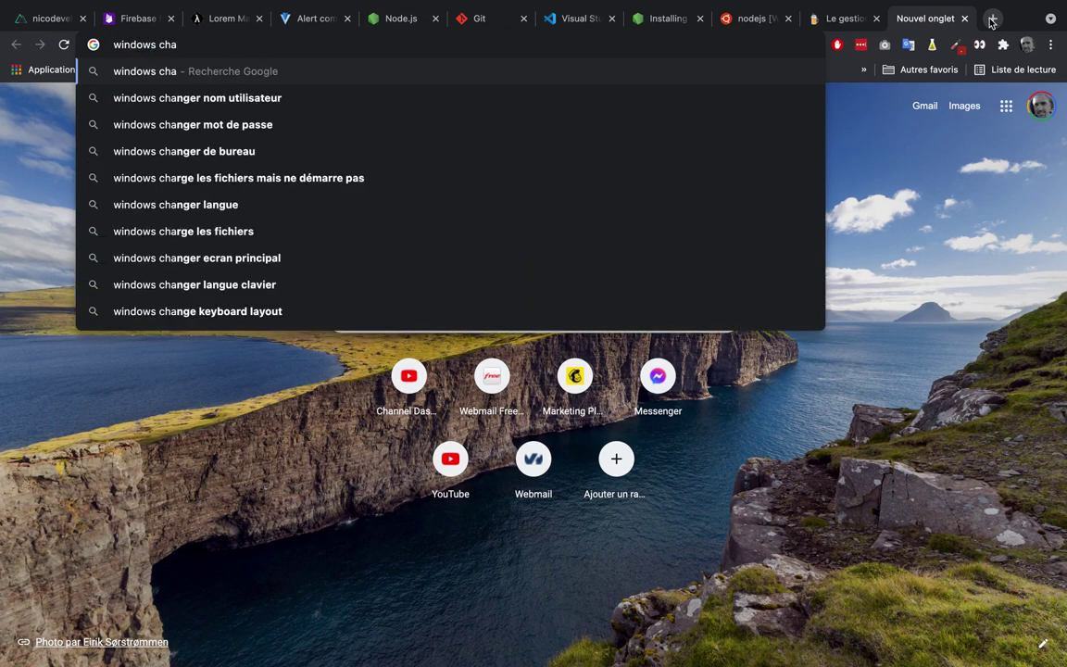
key("BackSpace")
type("oc")
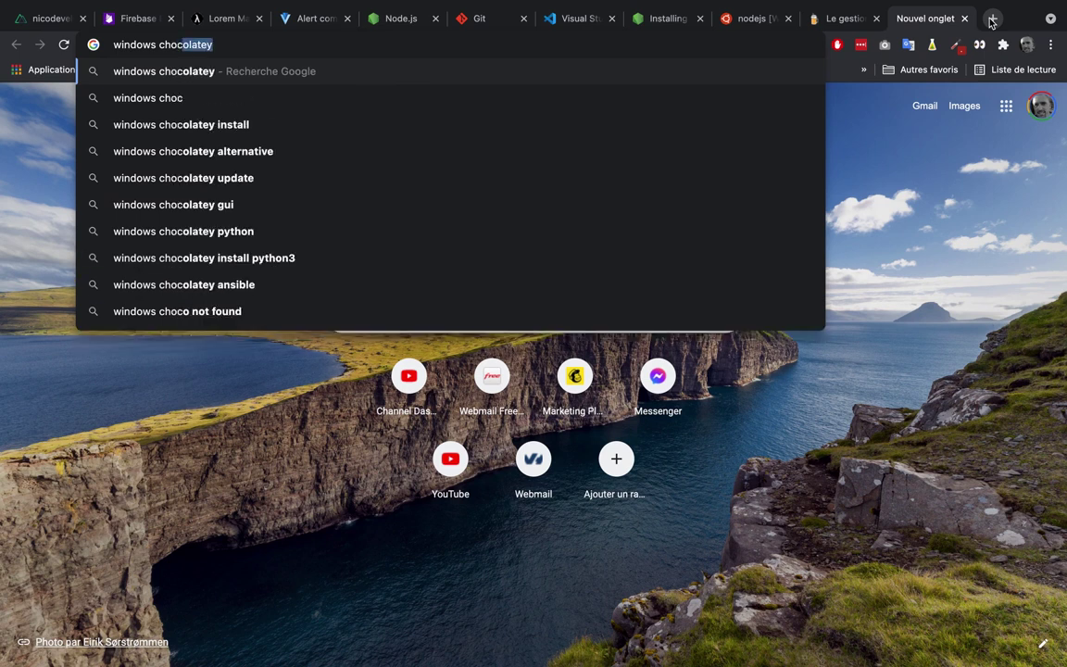
type("olatey")
key("Return")
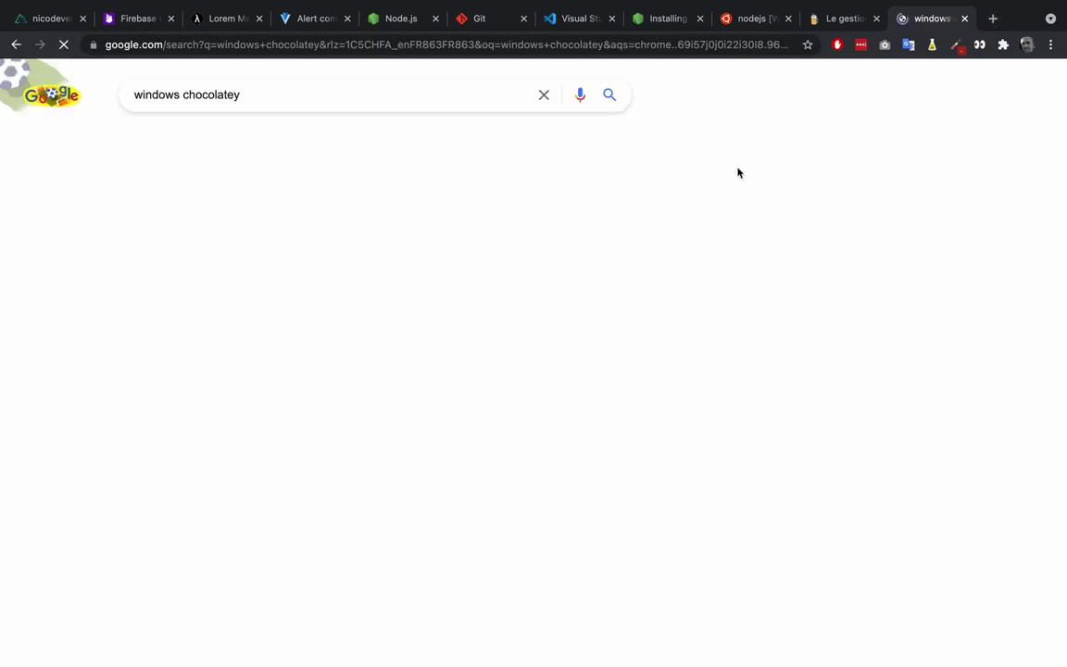
left_click(270, 224)
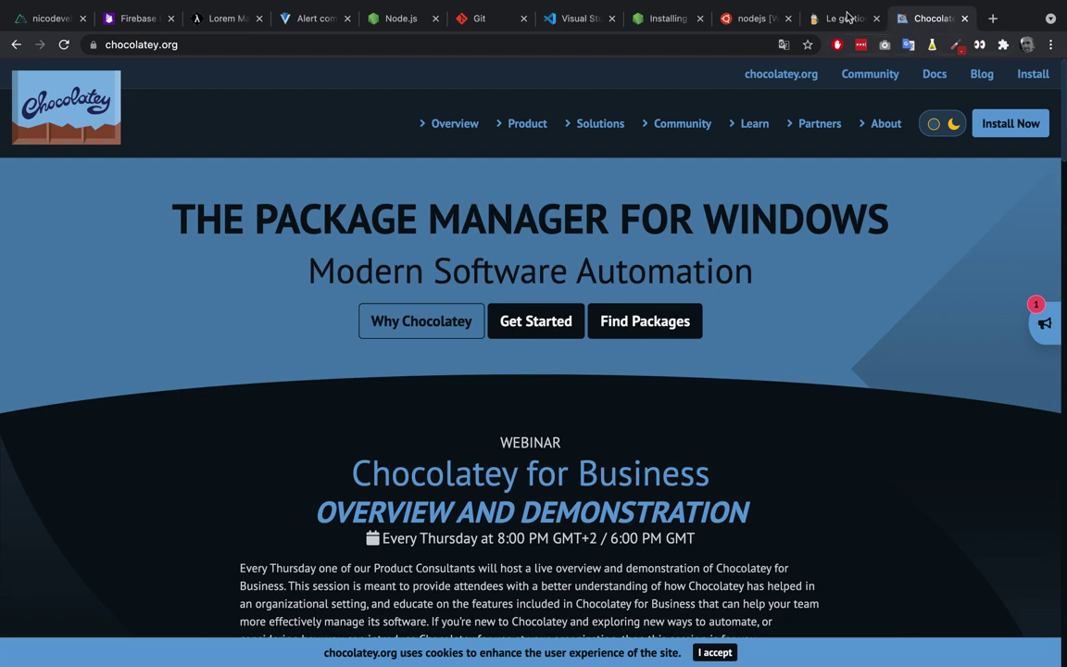
- Select 'brew install node' in the Node.js macOS Homebrew section, then switch to iTerm2
left_click(846, 19)
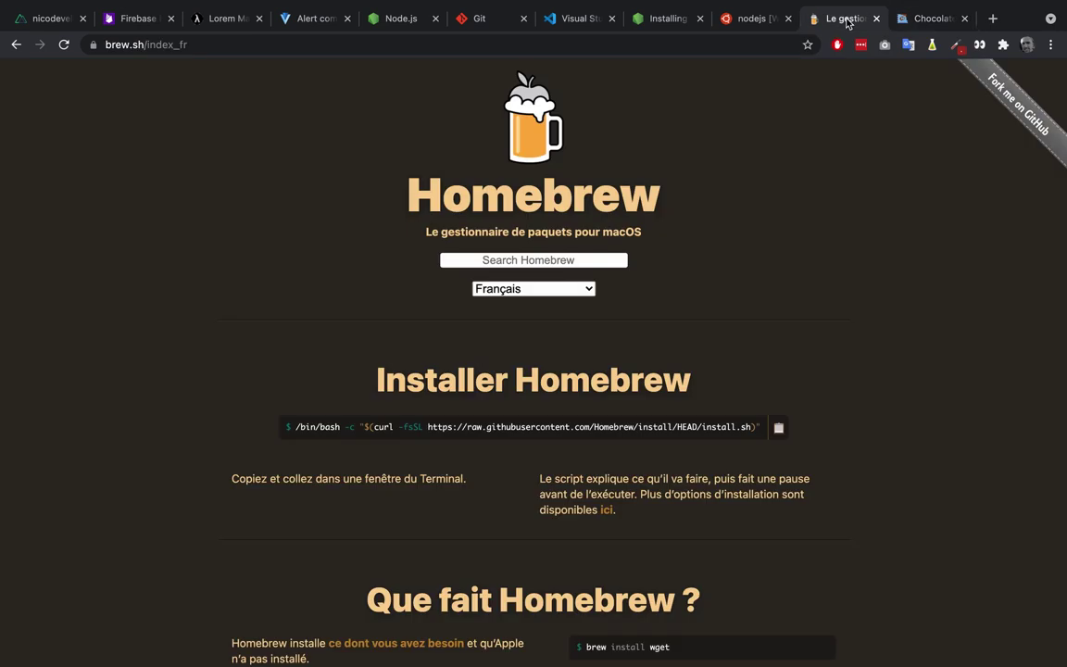
left_click(657, 17)
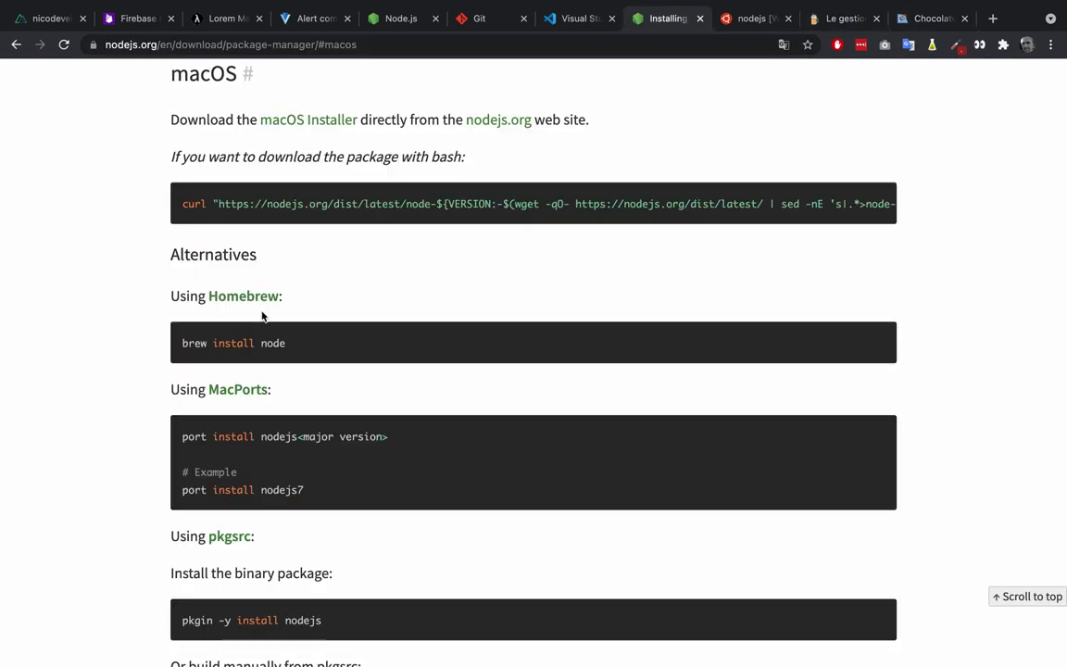
left_click_drag(184, 342, 291, 345)
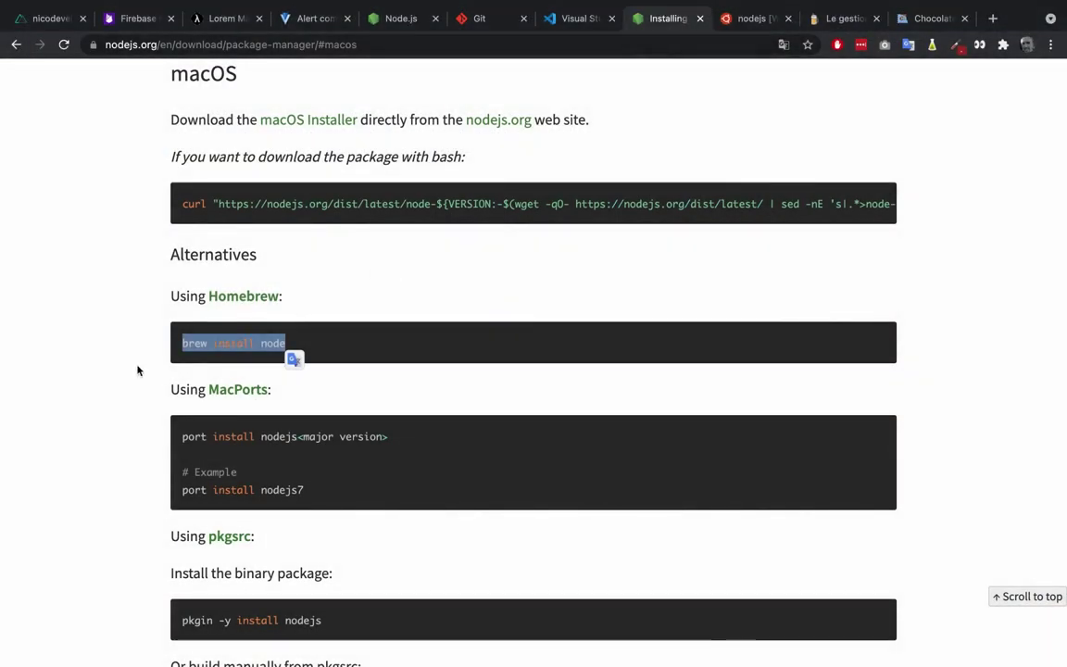
left_click(181, 355)
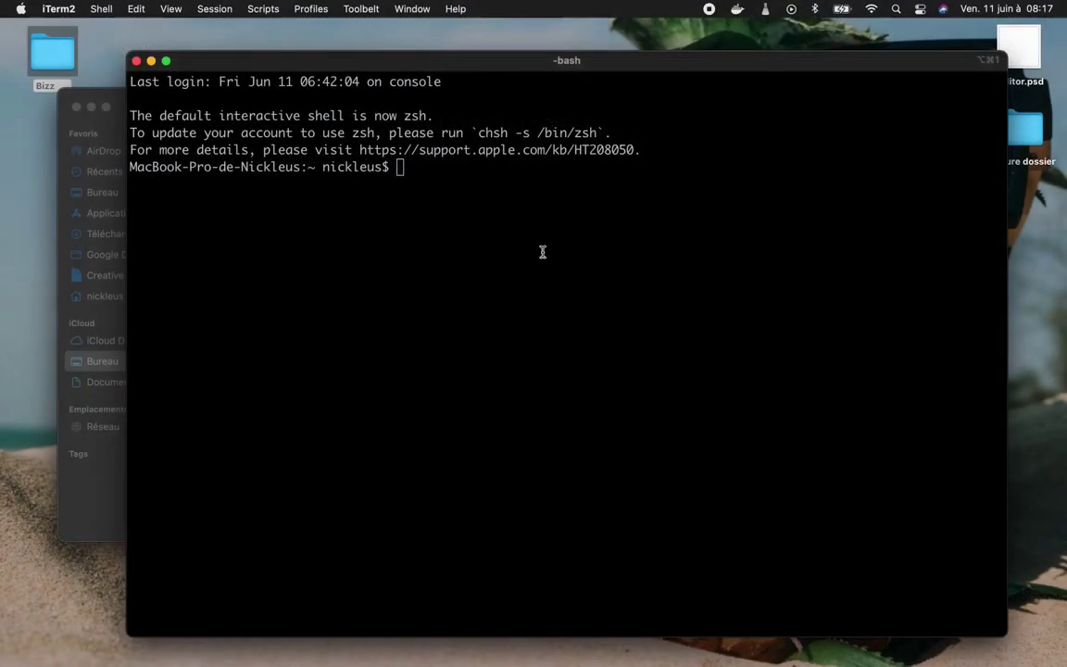
- Run 'node --version' in iTerm2 and select the reported v16.3.0
type("node -")
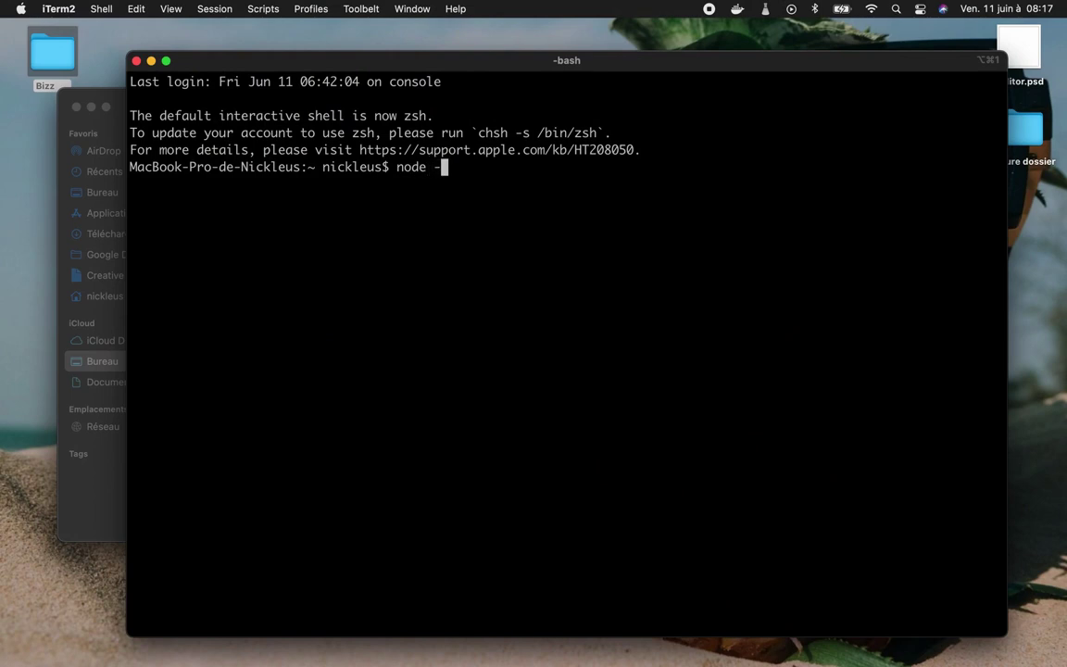
type("-version")
key("Return")
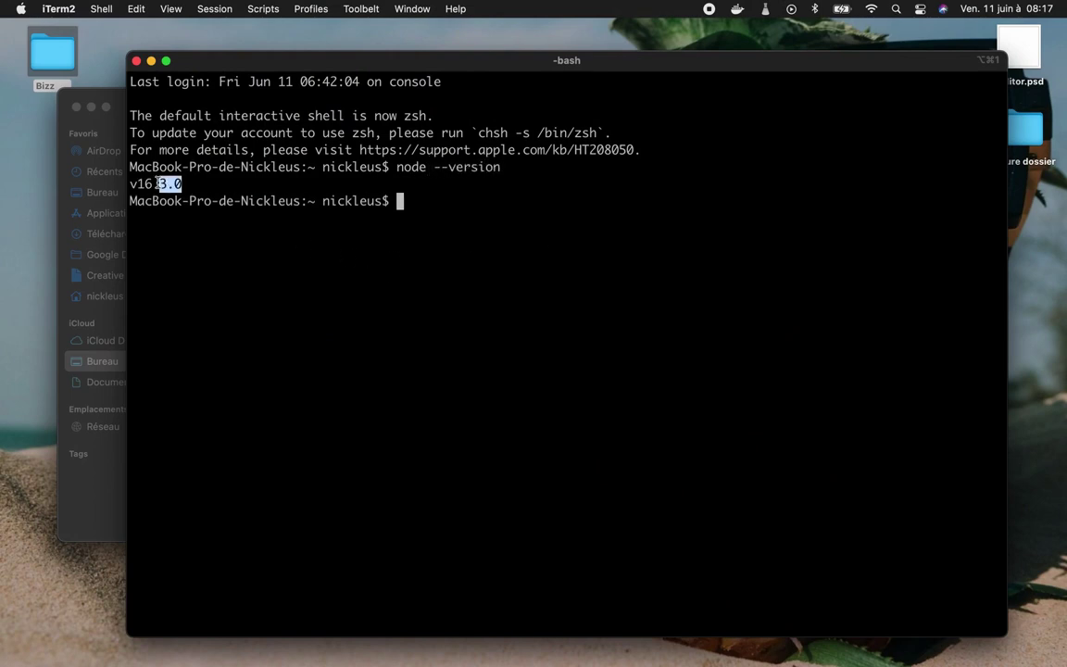
left_click_drag(189, 180, 128, 184)
key("super+Tab")
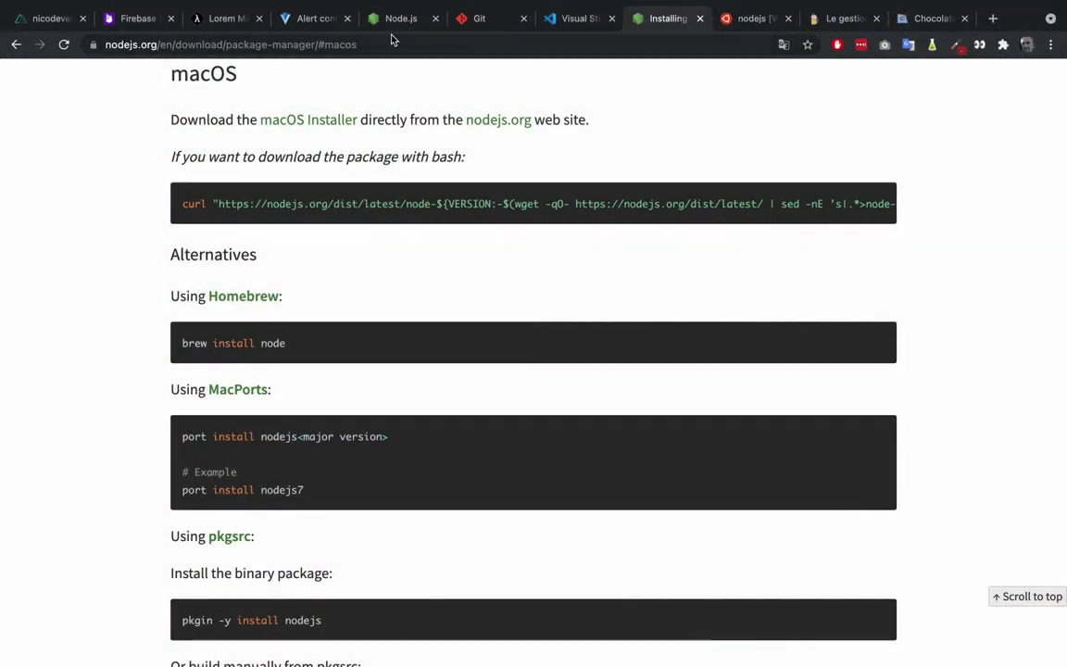
- On the nodejs.org tab, open the 16.3.0 Current download to compare versions
left_click(389, 18)
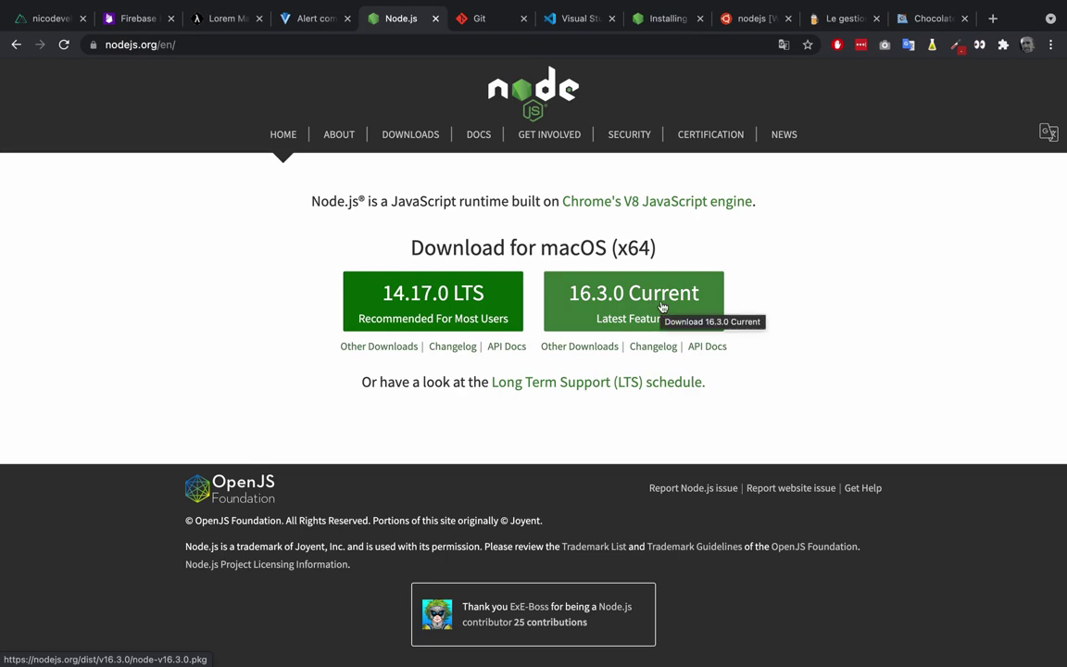
left_click(662, 307)
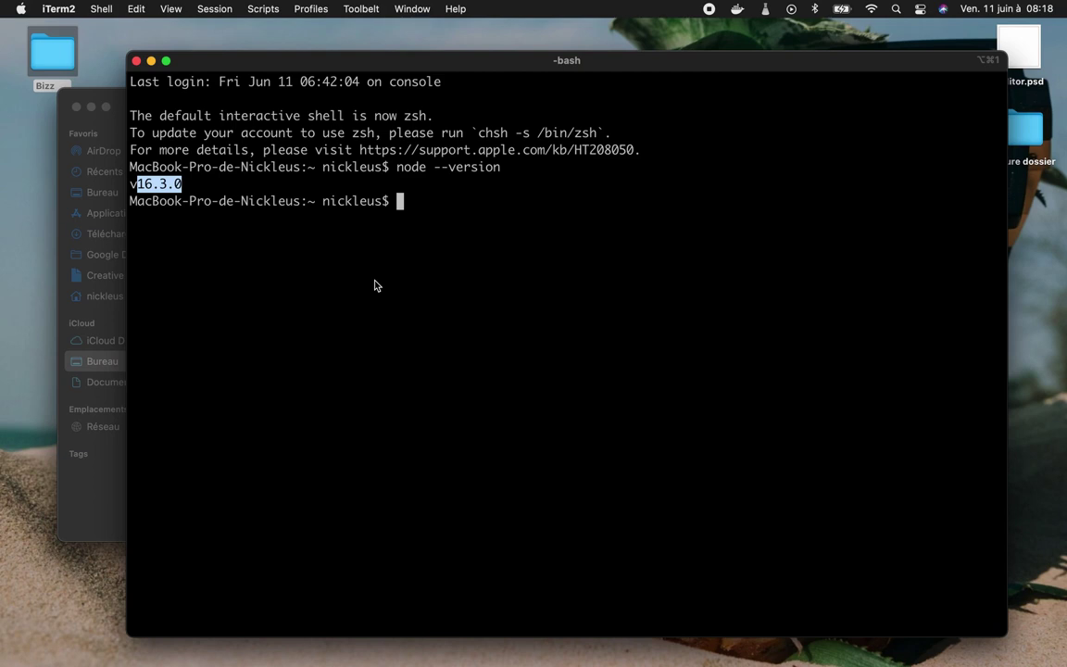
- Run node -v and npm -v, confirming Node.js v16.3.0 and npm 7.16.0
type("node -")
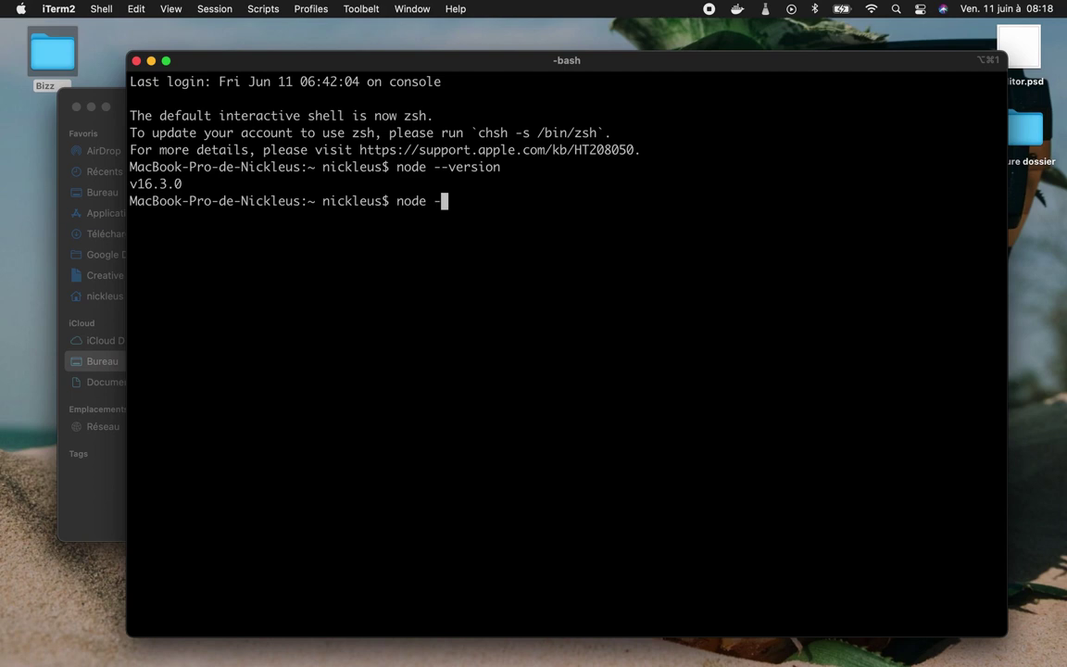
type("v")
key("Return")
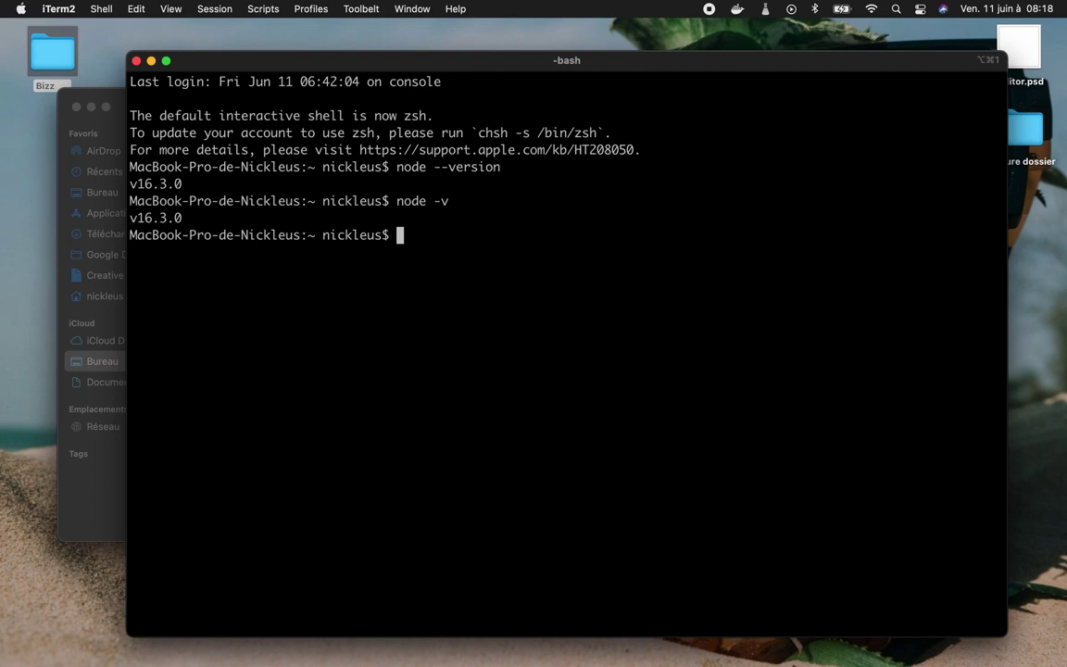
type("npm ")
type("-v")
key("Return")
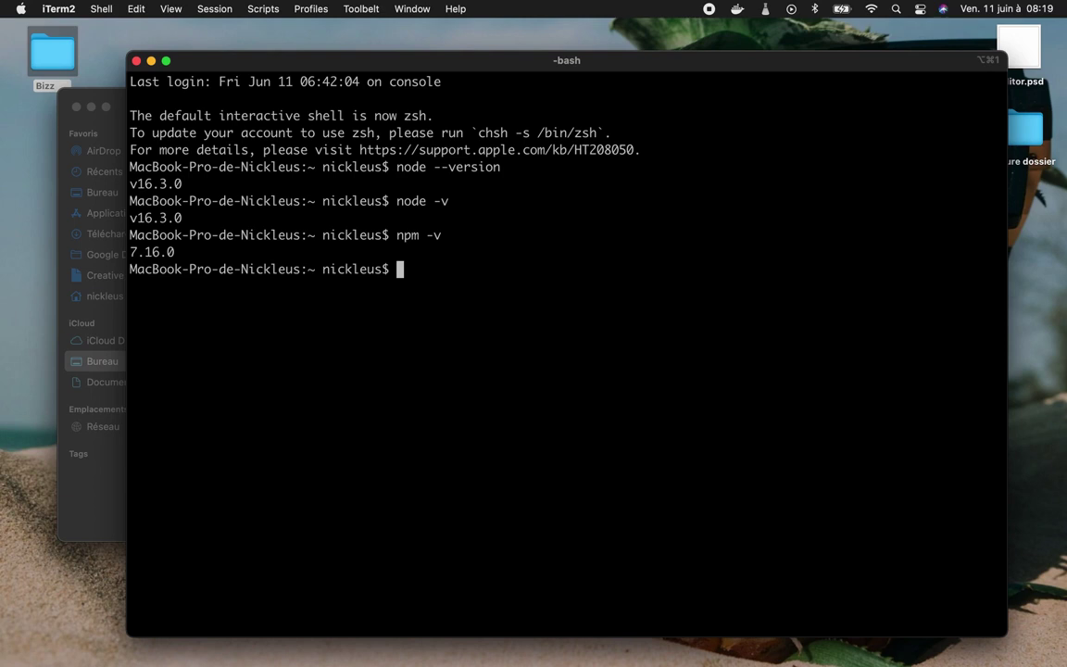
key("super+Tab")
- Load npmjs.com in a new Chrome tab
left_click(990, 18)
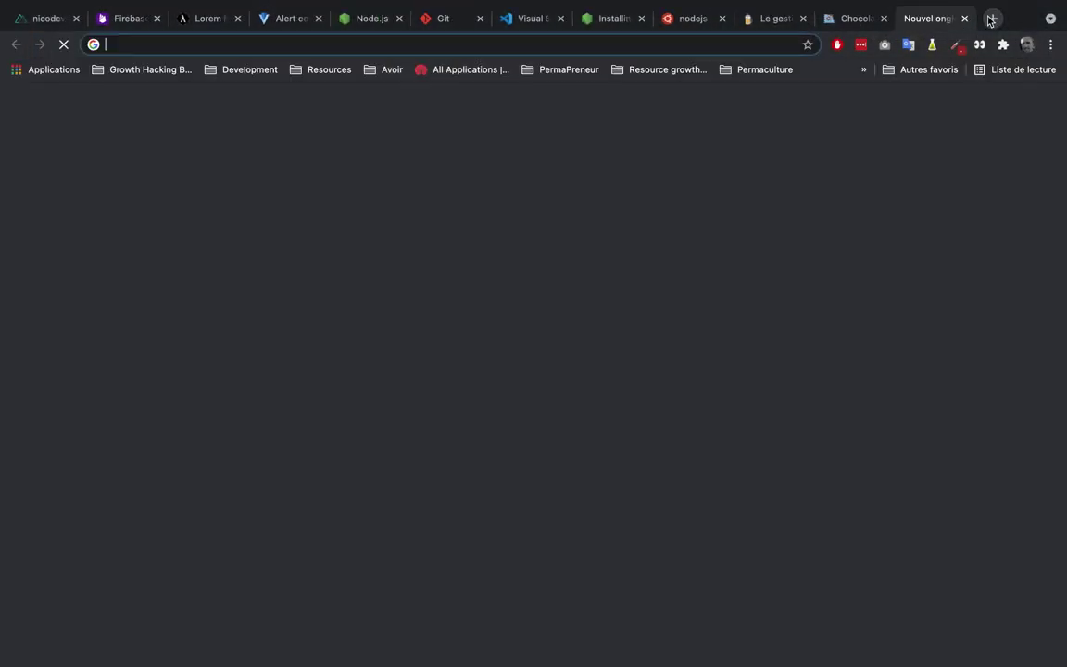
type("npmjs")
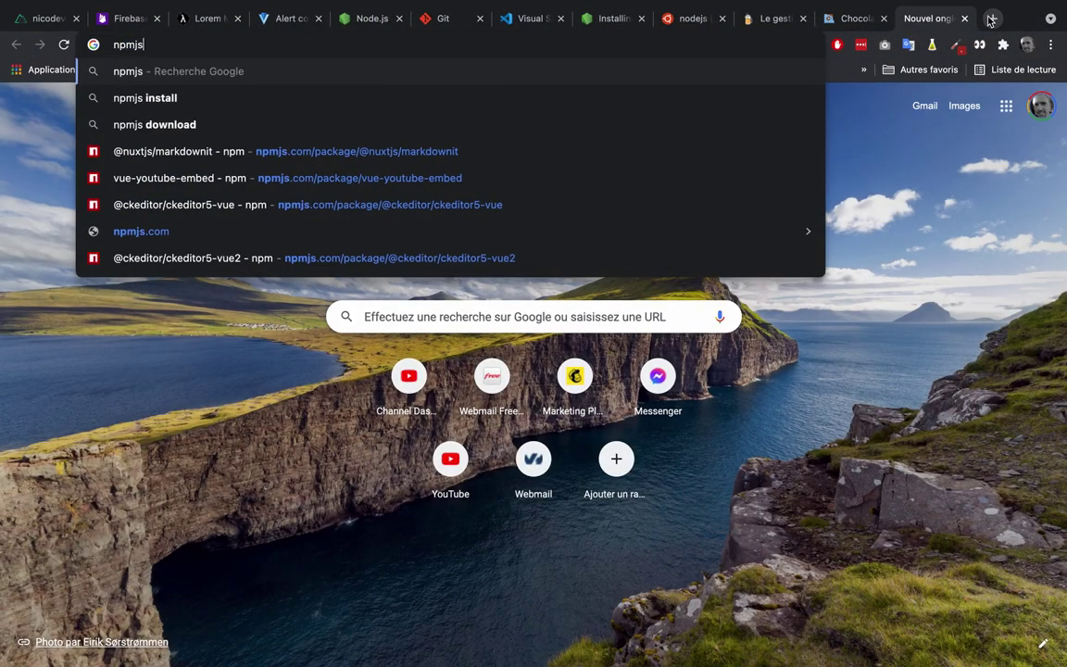
type(".")
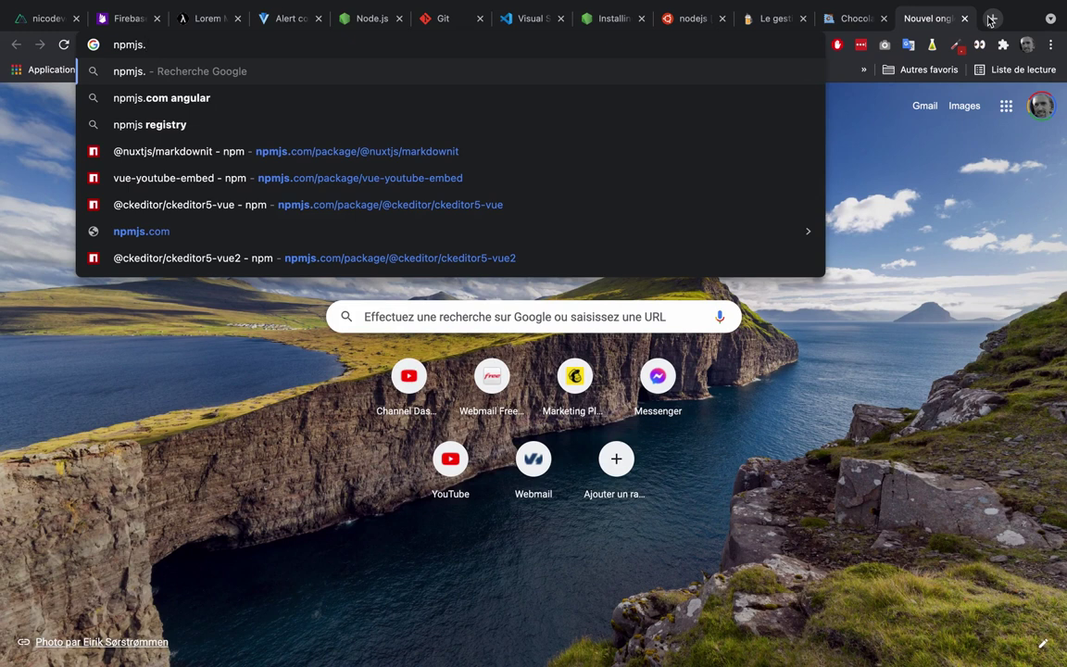
type("com")
key("Return")
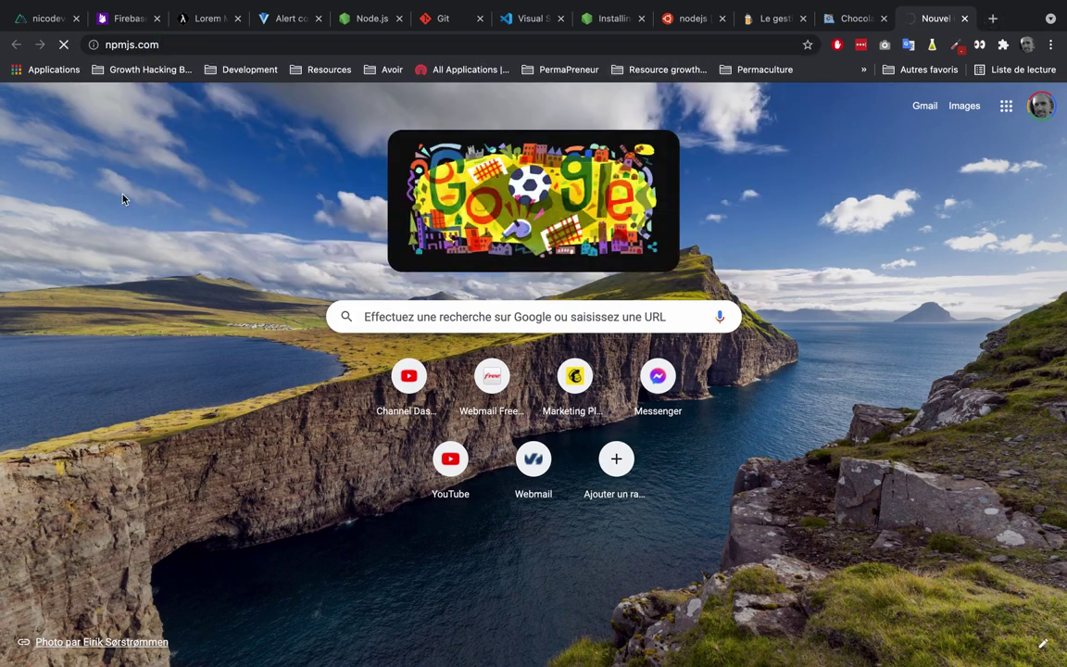